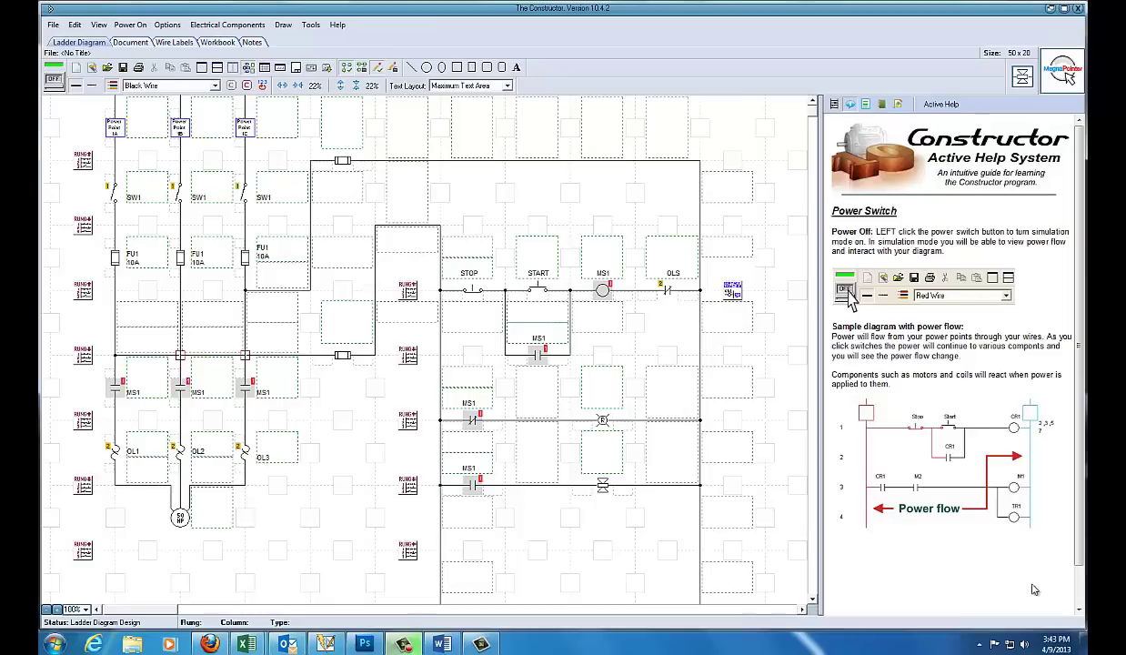
# Choose the TR two wire relay coil from the default symbol library.
pyautogui.click(1023, 78)
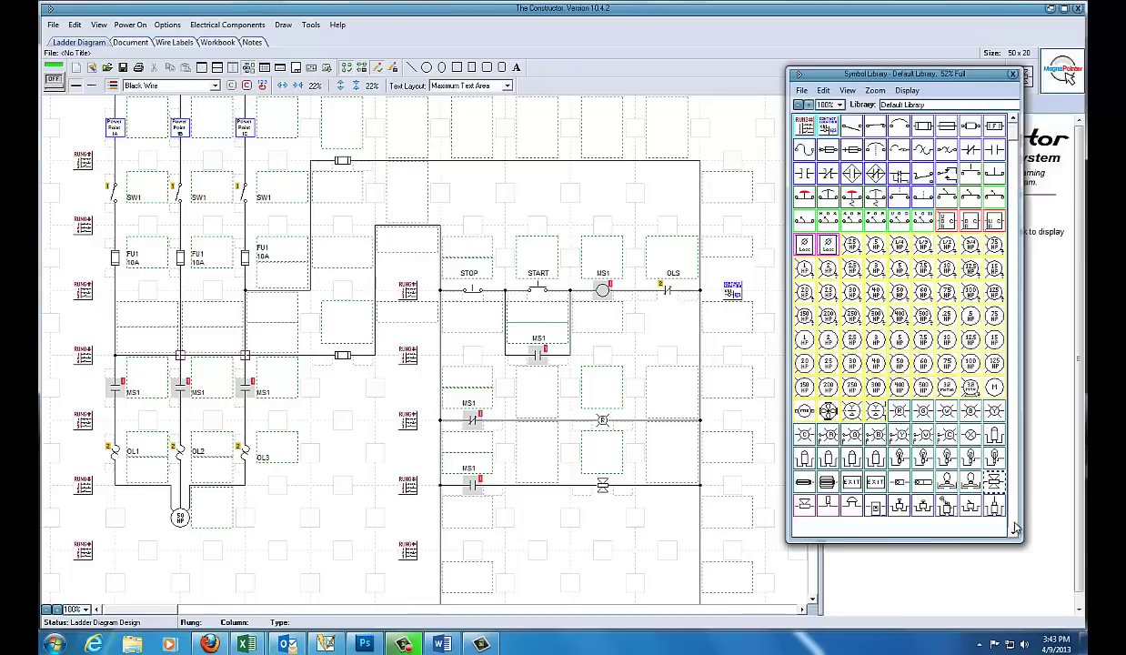
pyautogui.scroll(-6, 1016, 536)
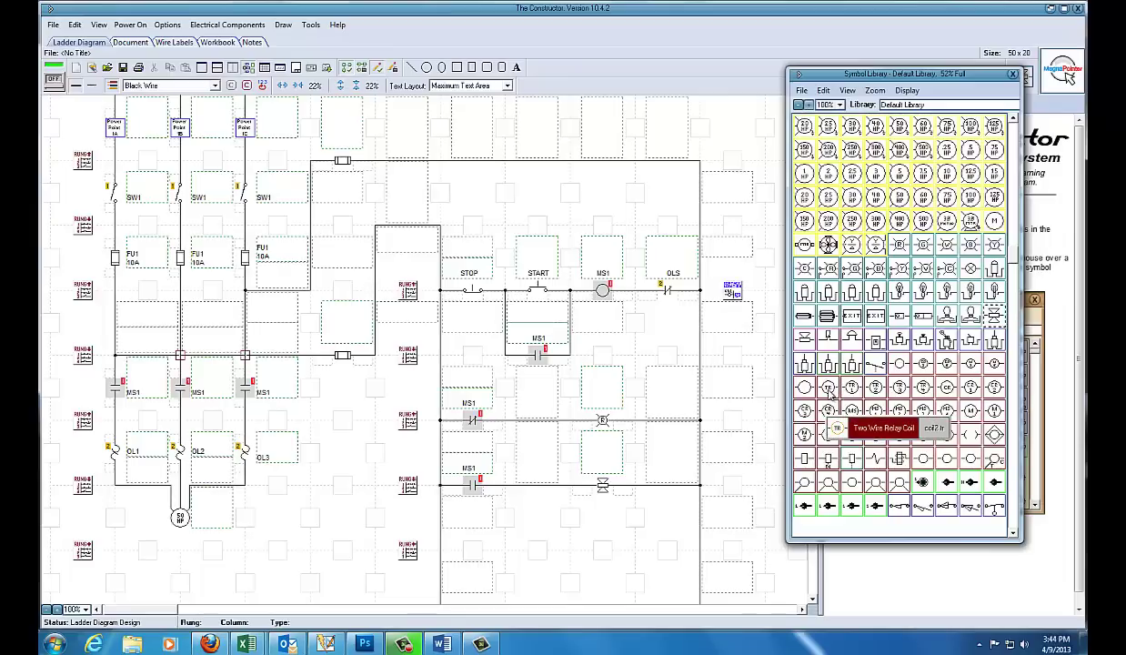
pyautogui.click(828, 389)
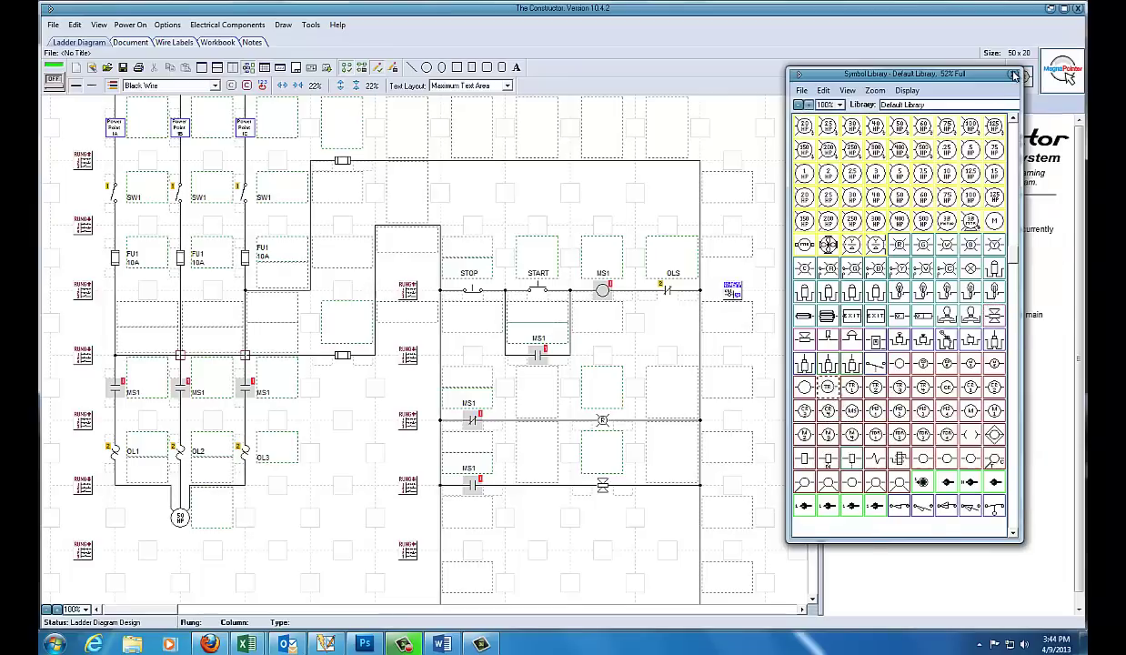
pyautogui.click(829, 413)
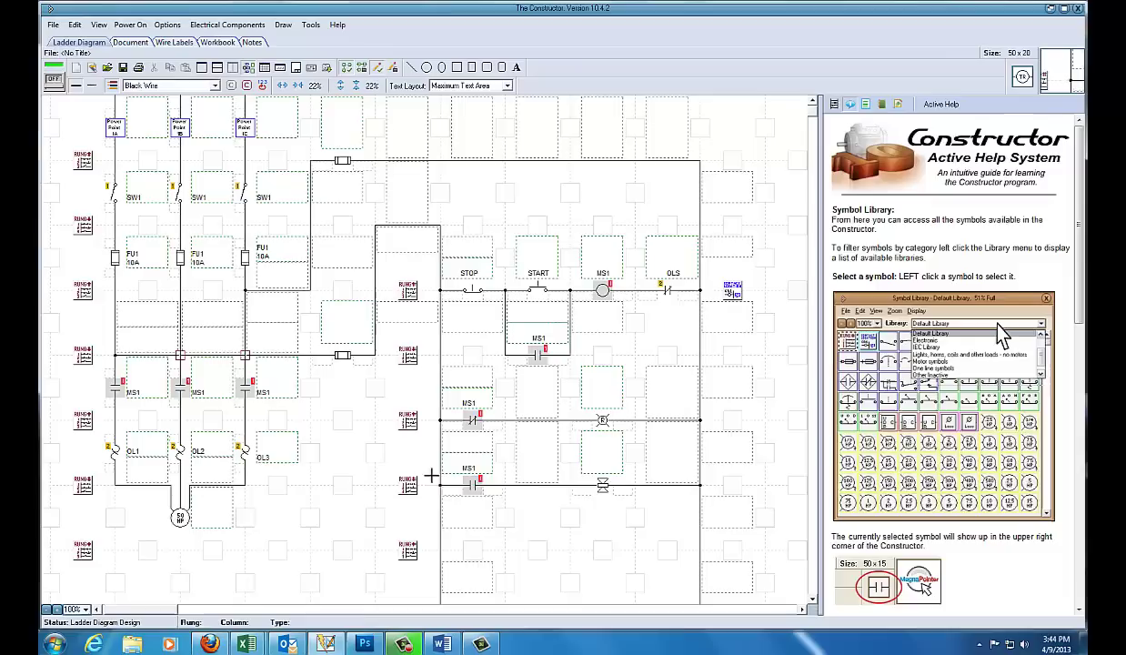
# Move the horn rung with its MS1 contact two rungs down to free its row.
pyautogui.moveTo(433, 474); pyautogui.dragTo(711, 551)
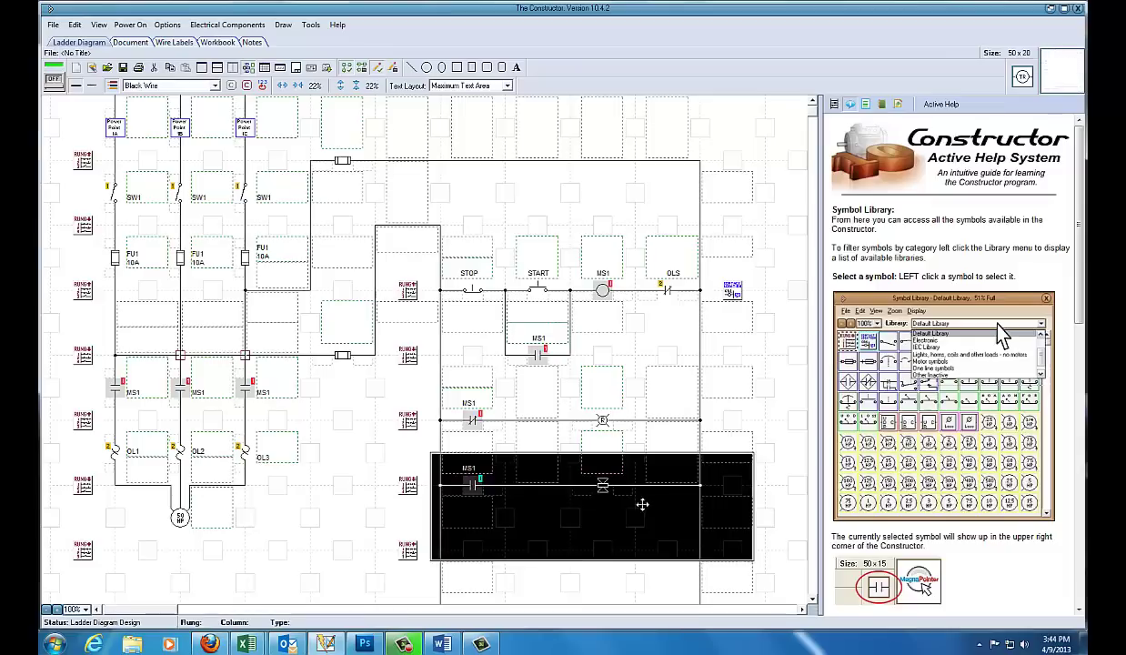
pyautogui.moveTo(634, 548); pyautogui.dragTo(585, 566)
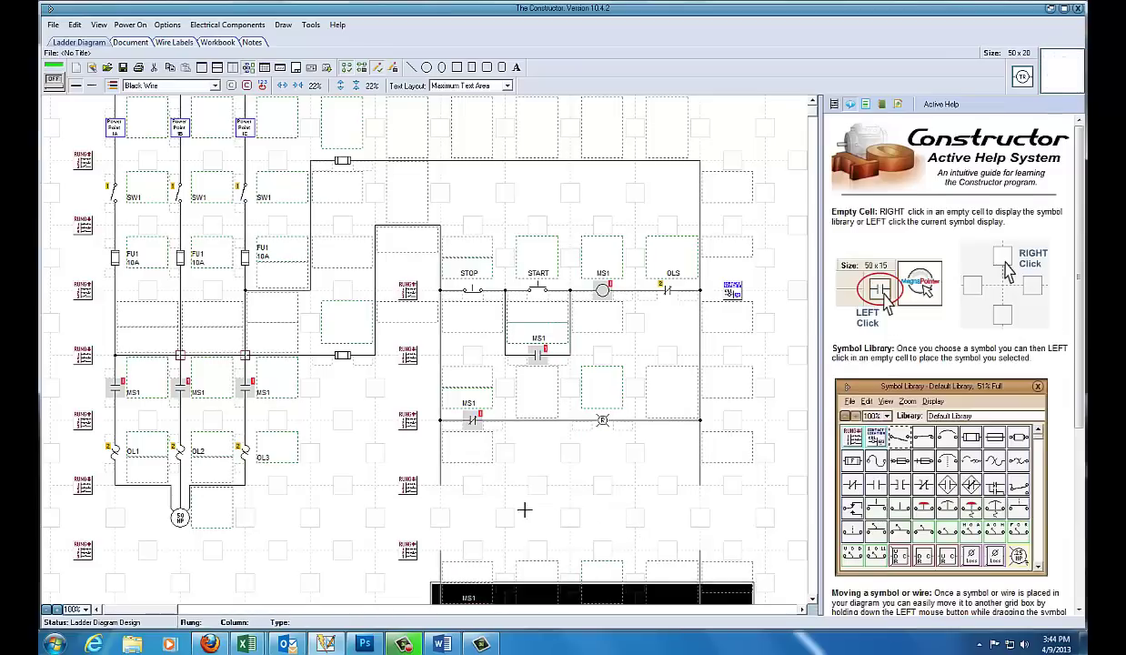
pyautogui.click(467, 493)
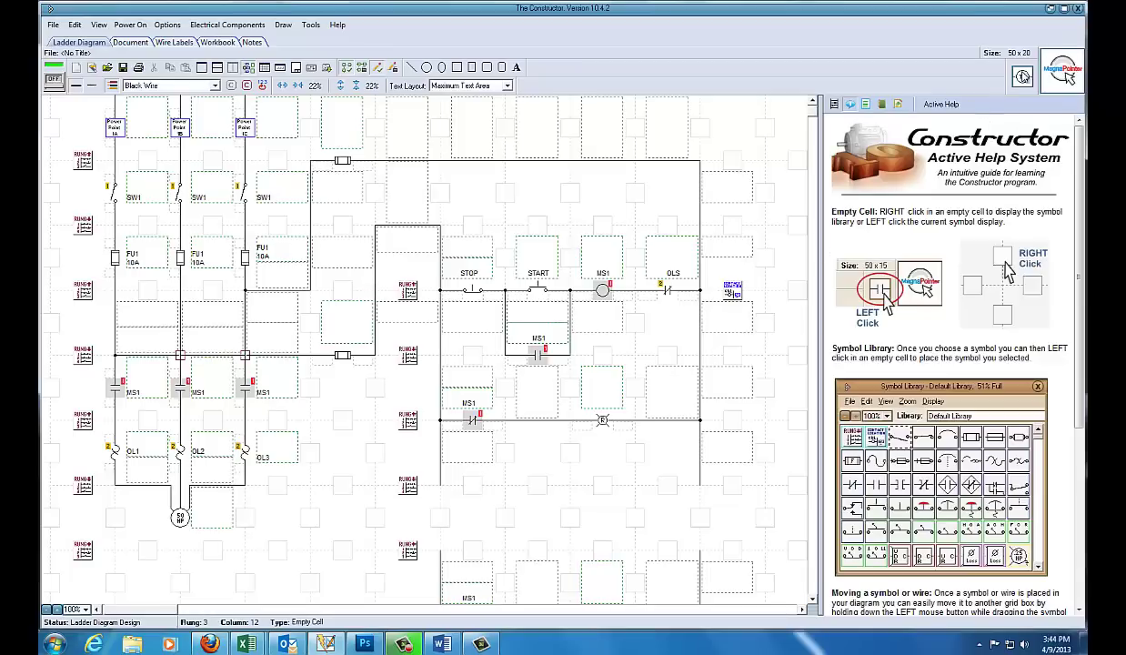
# Build the freed rung with a normally open contact and a TR coil labelled TR1, wired between both rails.
pyautogui.click(601, 489)
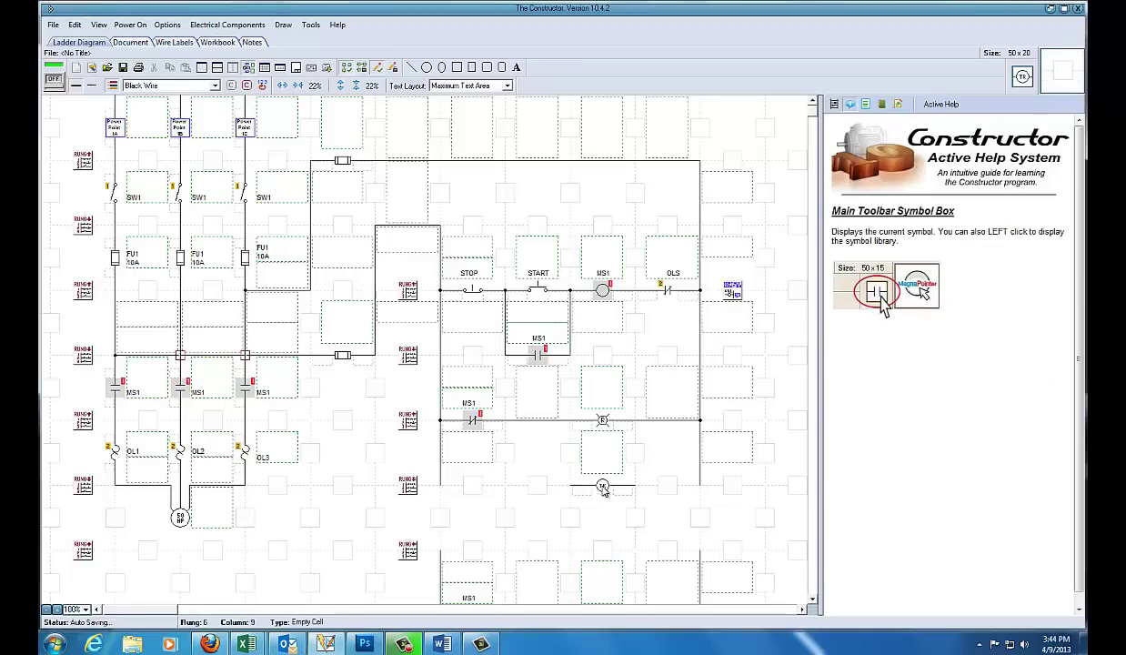
pyautogui.click(1023, 78)
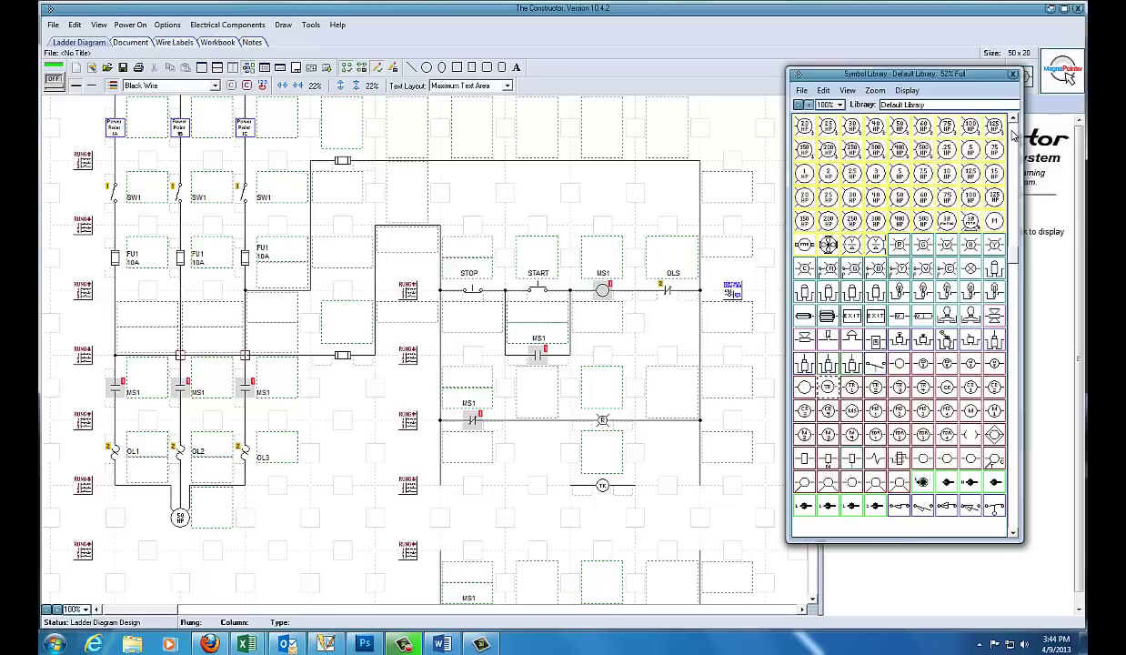
pyautogui.scroll(5, 1014, 135)
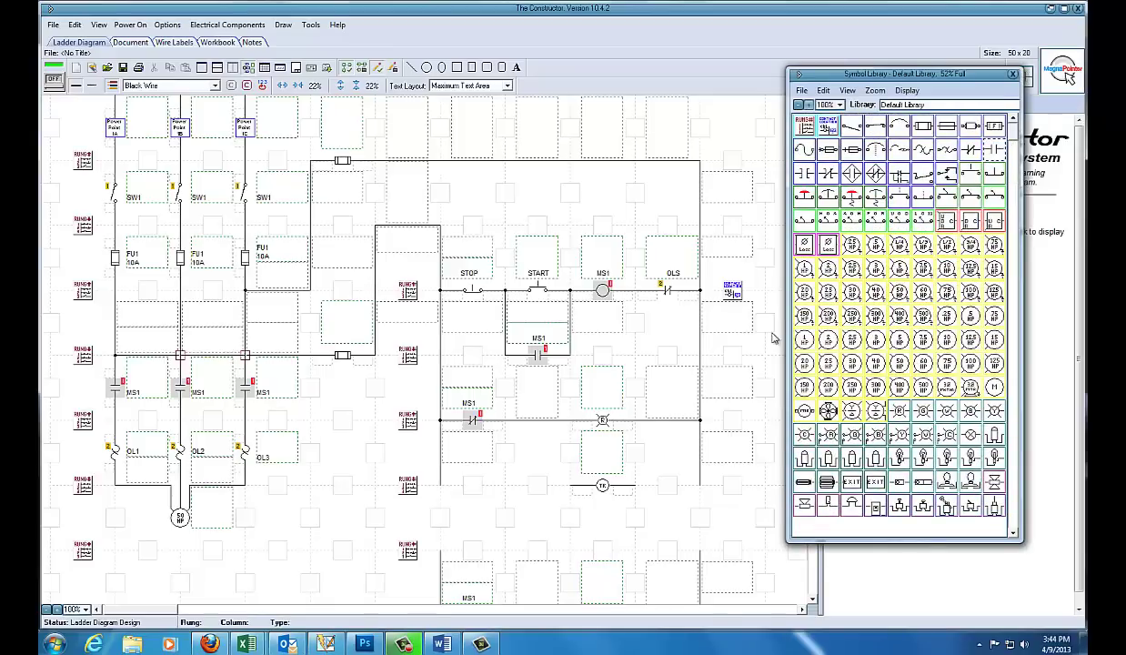
pyautogui.click(472, 488)
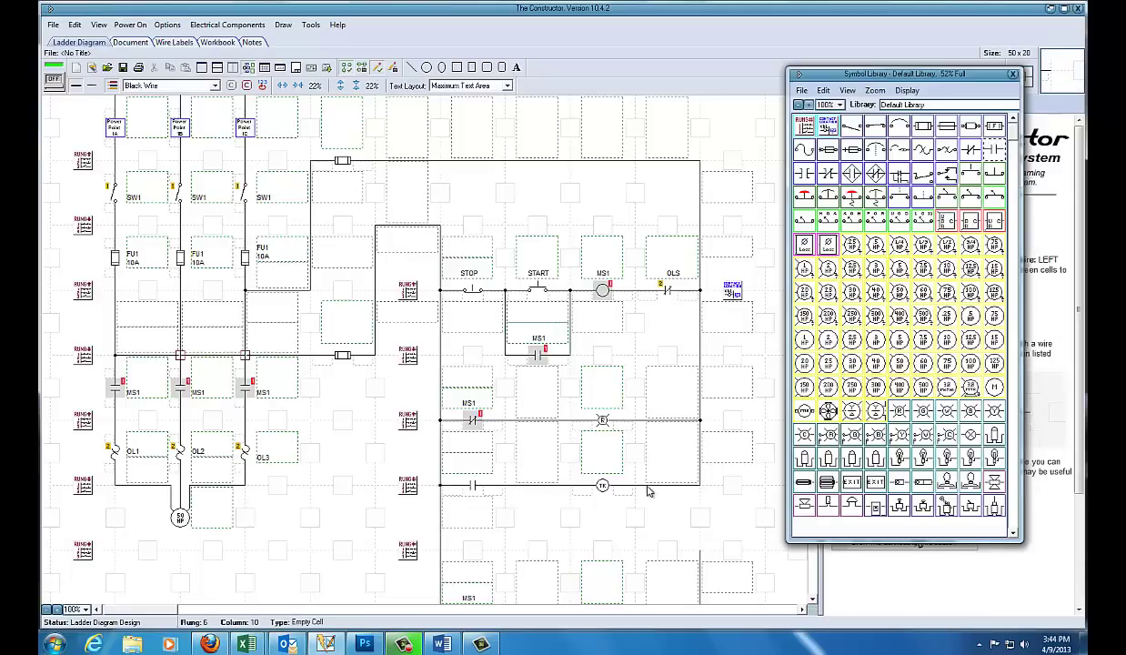
pyautogui.click(690, 496)
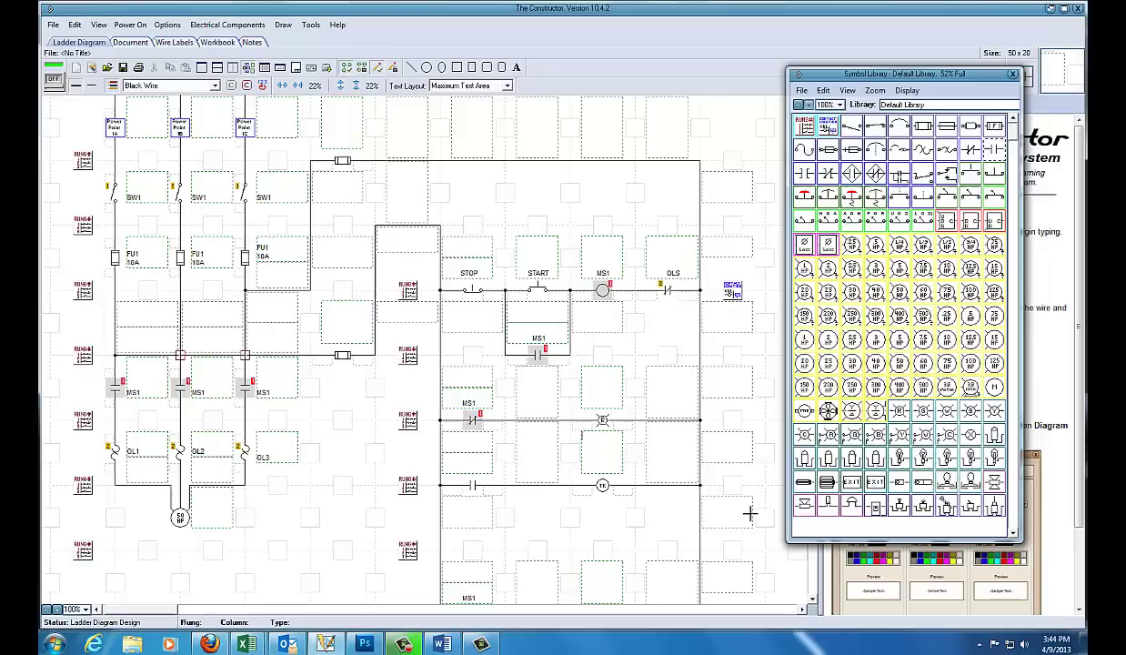
pyautogui.write('1')
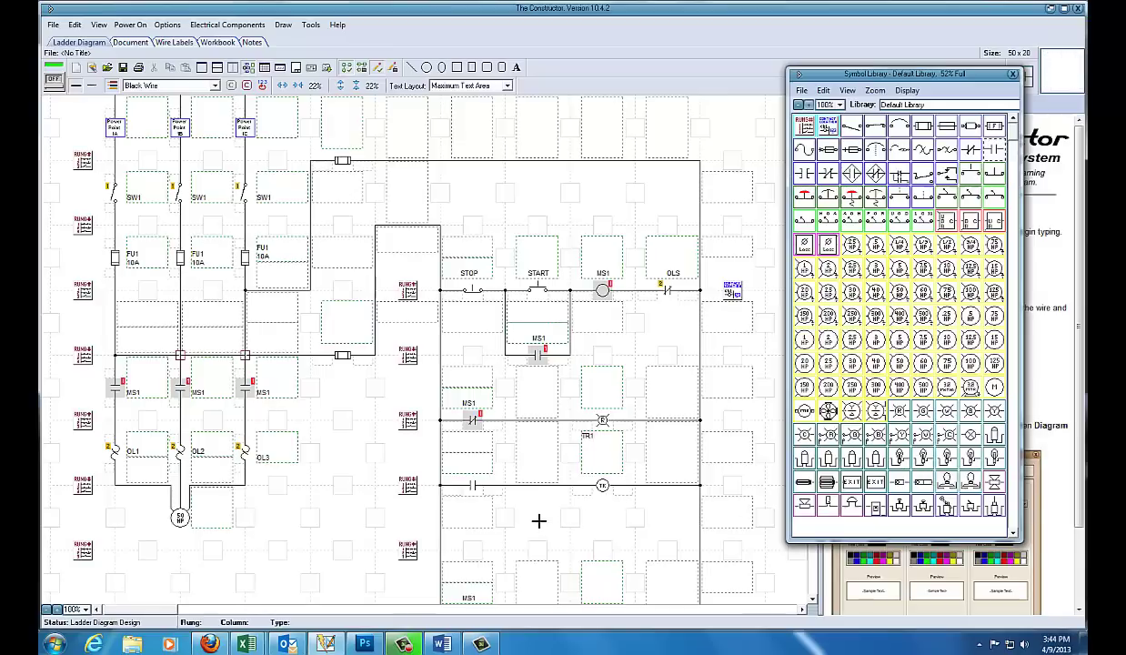
# Assign the new normally open contact to the MS1 standard relay with the Instantaneous reaction type.
pyautogui.rightClick(472, 488)
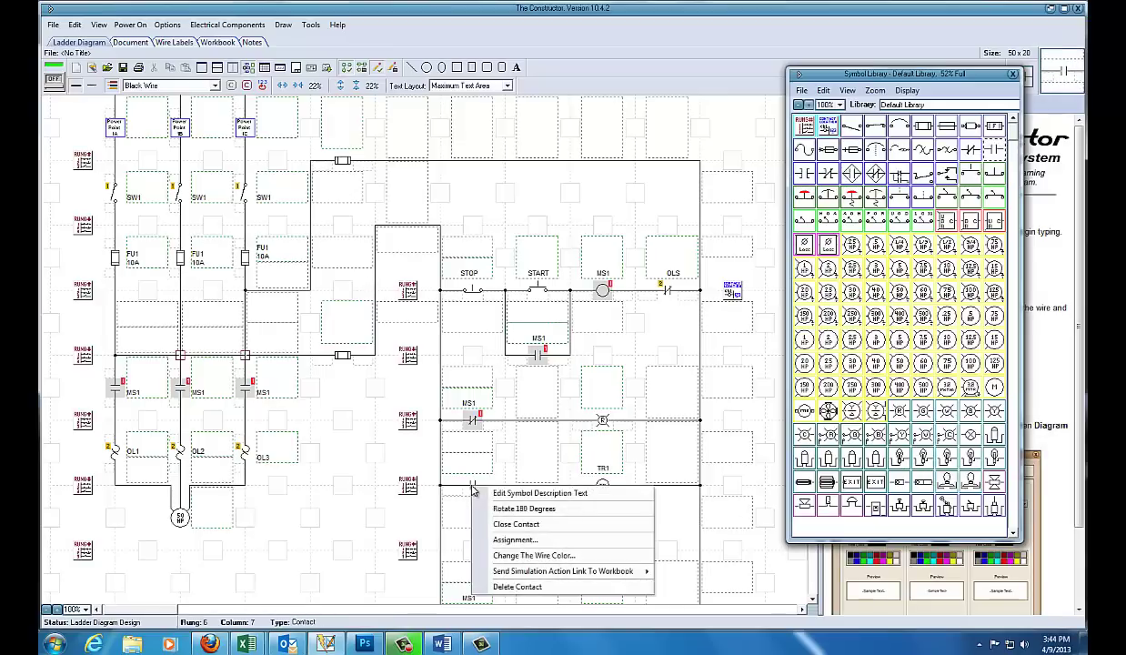
pyautogui.click(513, 540)
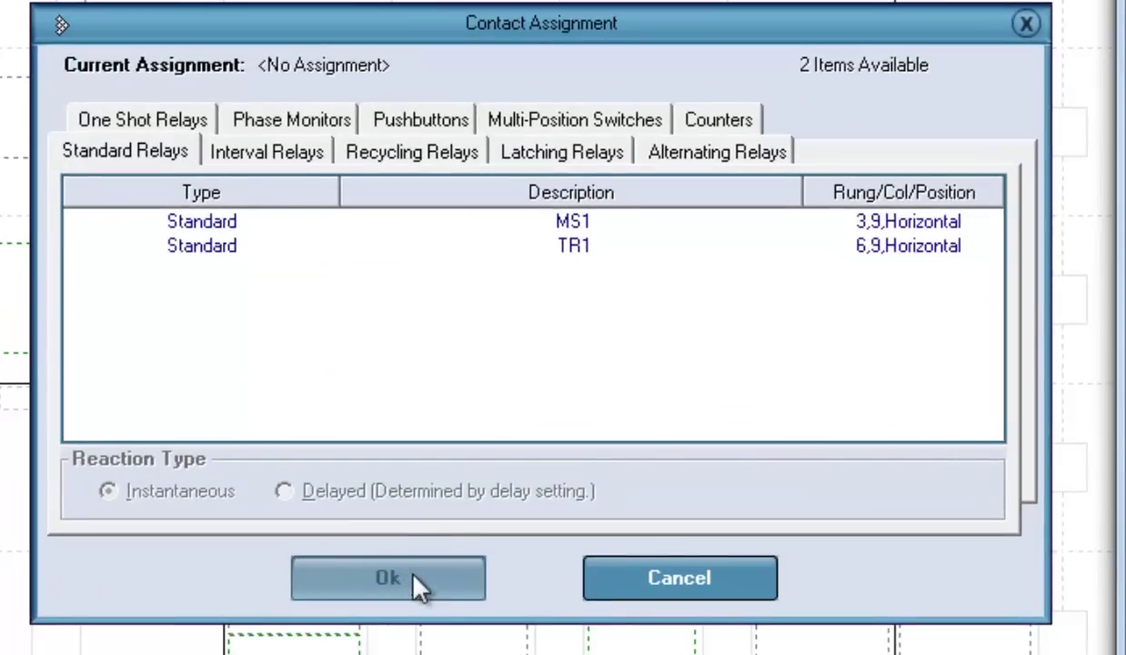
pyautogui.click(530, 221)
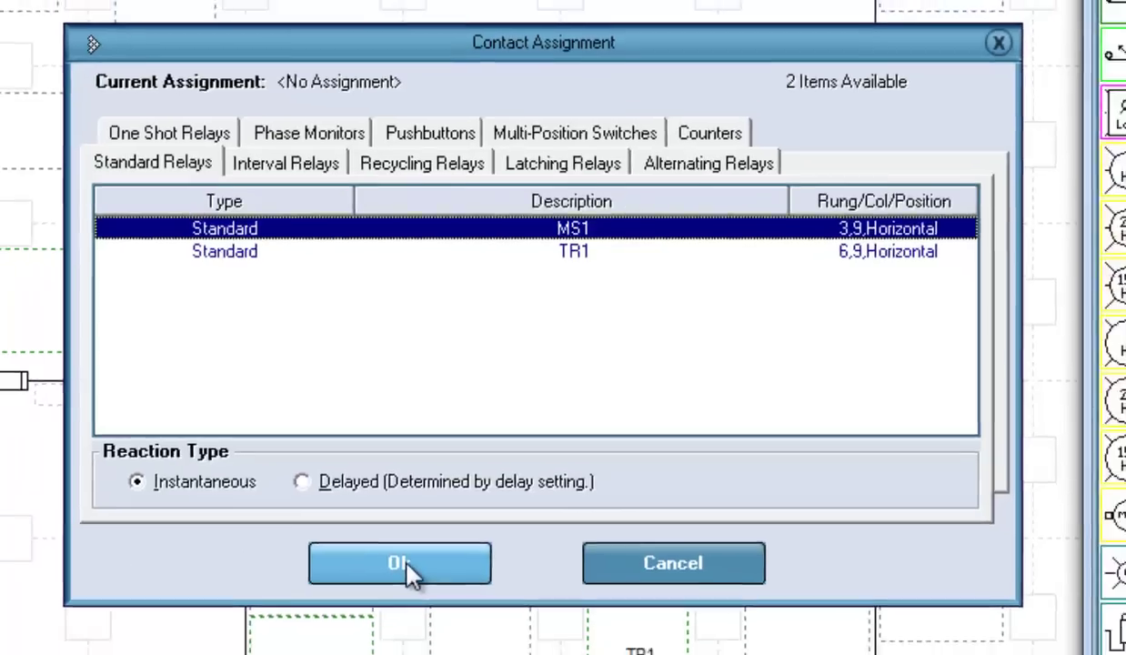
pyautogui.click(388, 580)
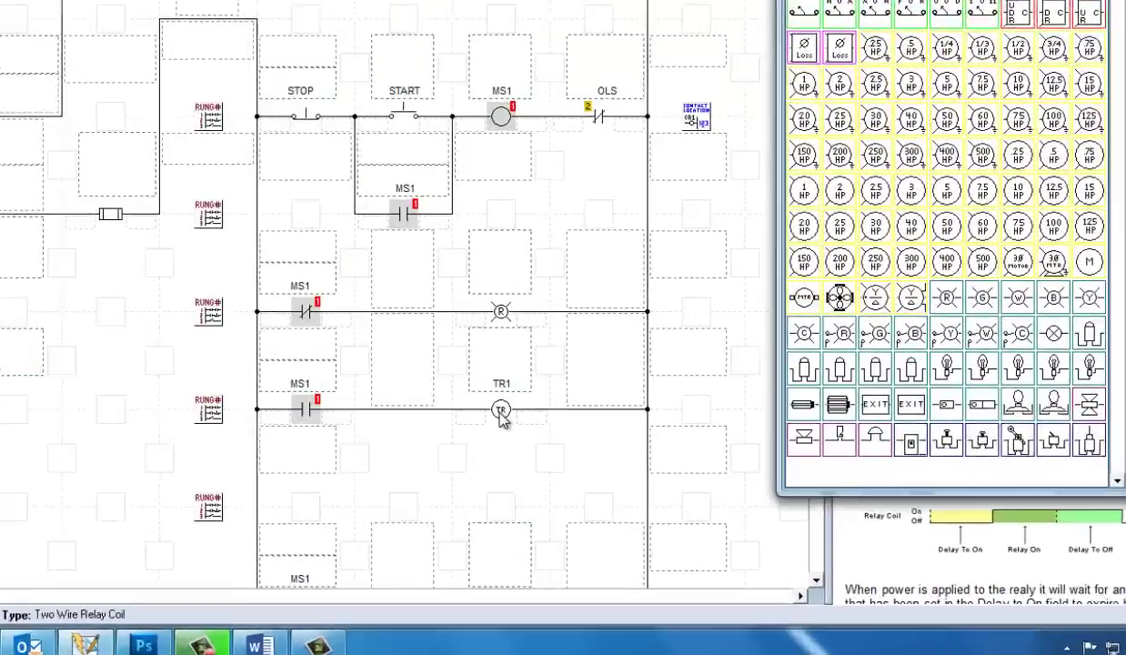
# Set the TR1 coil's Delay To ON to 10 seconds in its delay settings.
pyautogui.rightClick(602, 490)
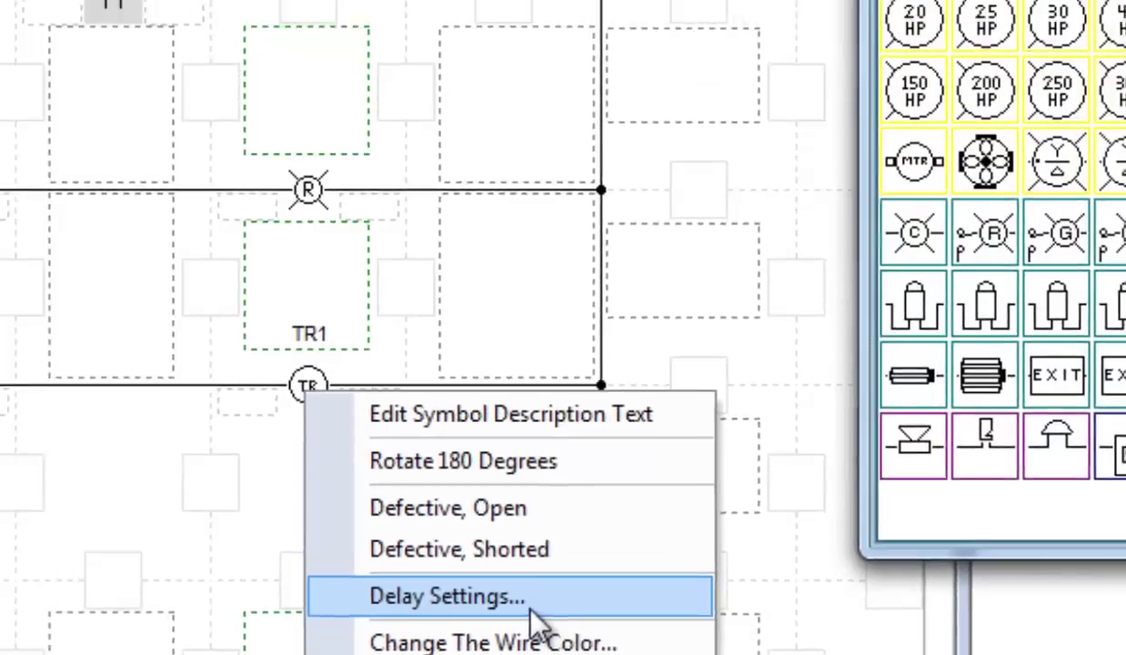
pyautogui.click(357, 370)
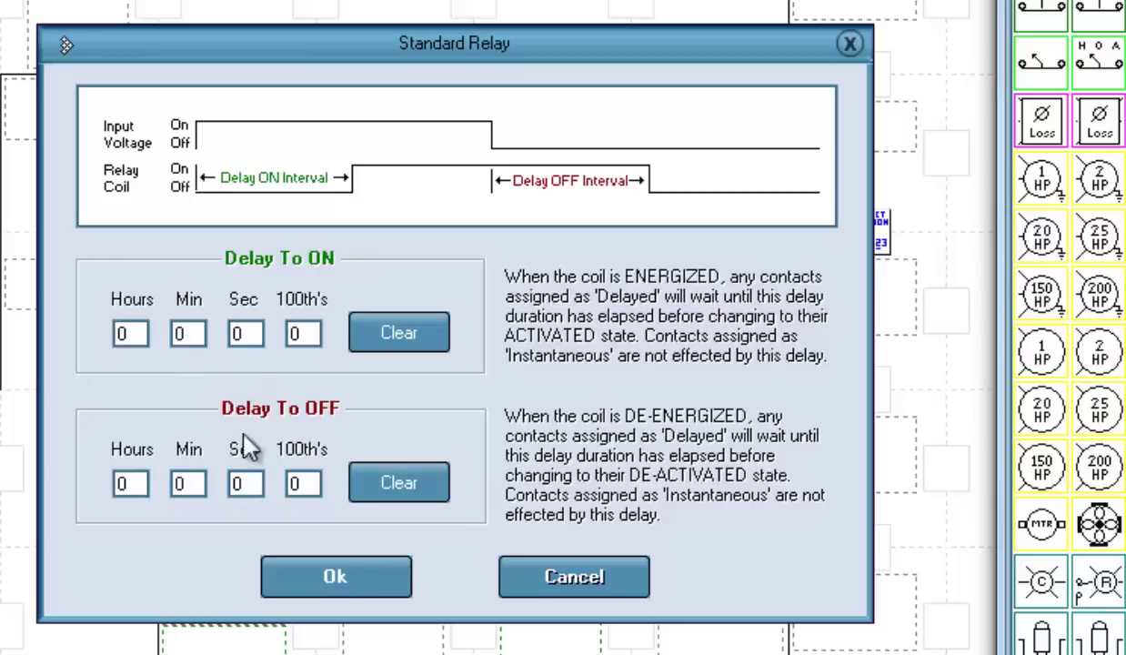
pyautogui.doubleClick(239, 333)
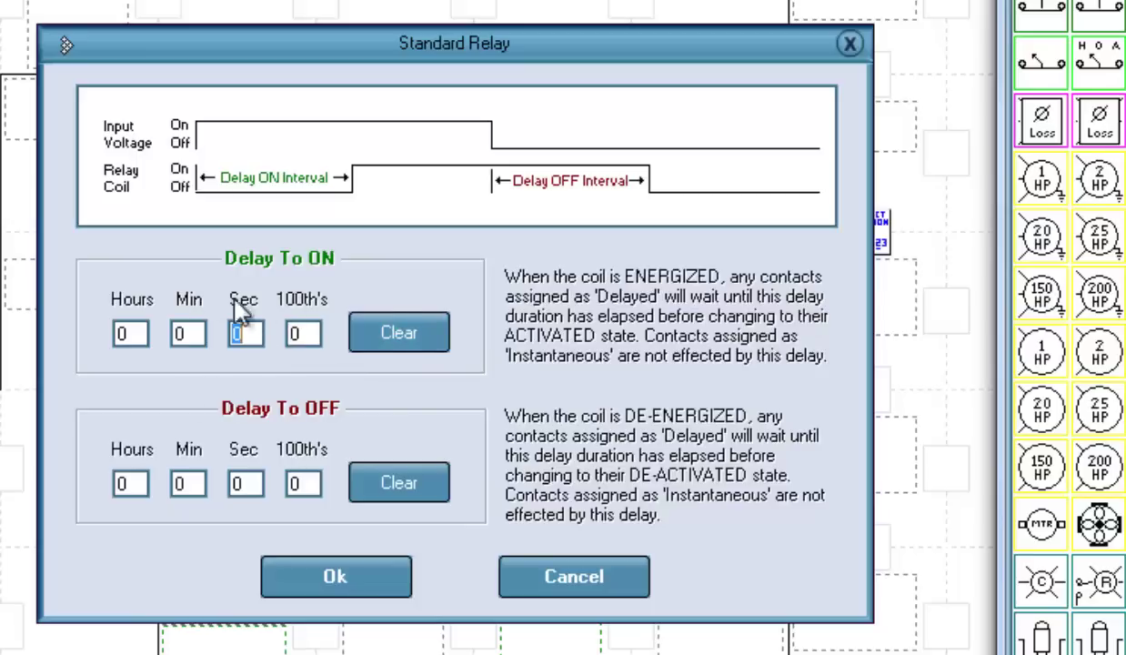
pyautogui.write('10')
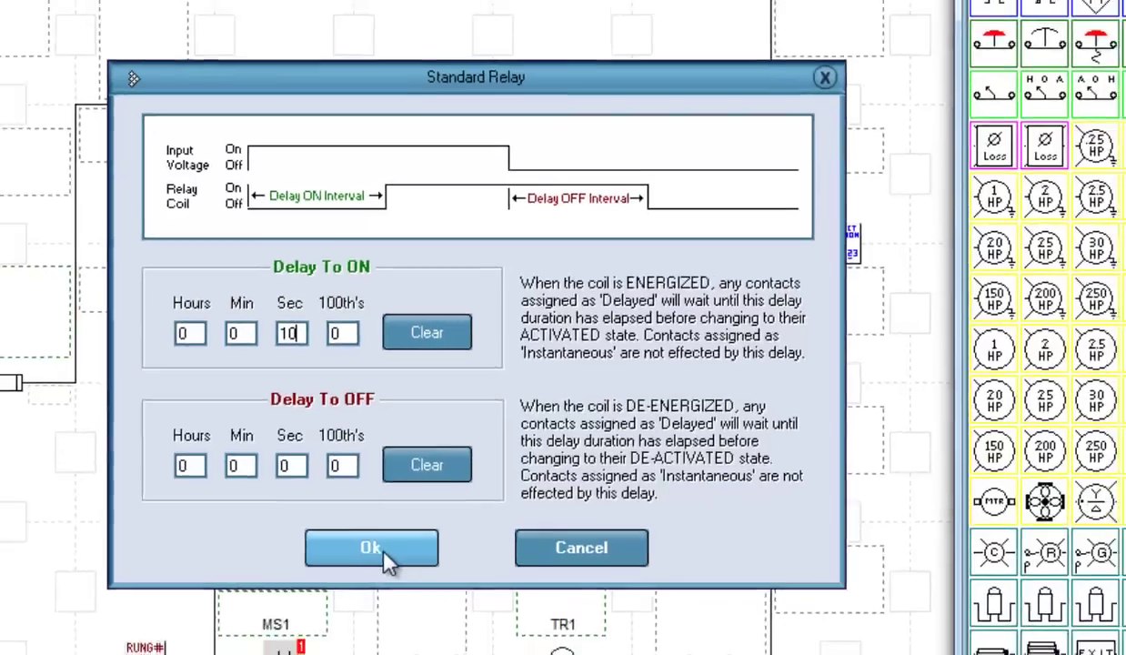
pyautogui.click(350, 584)
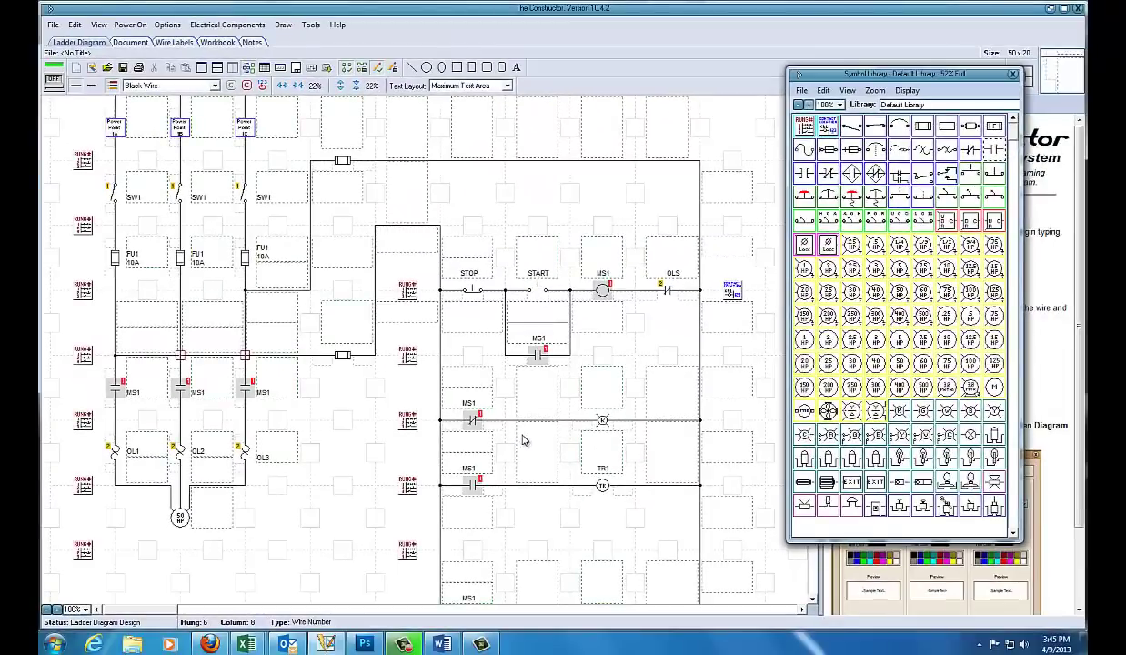
# Place an NC TO contact on the rung below TR1 and wire it up to the line between MS1 and the coil.
pyautogui.scroll(-5, 631, 499)
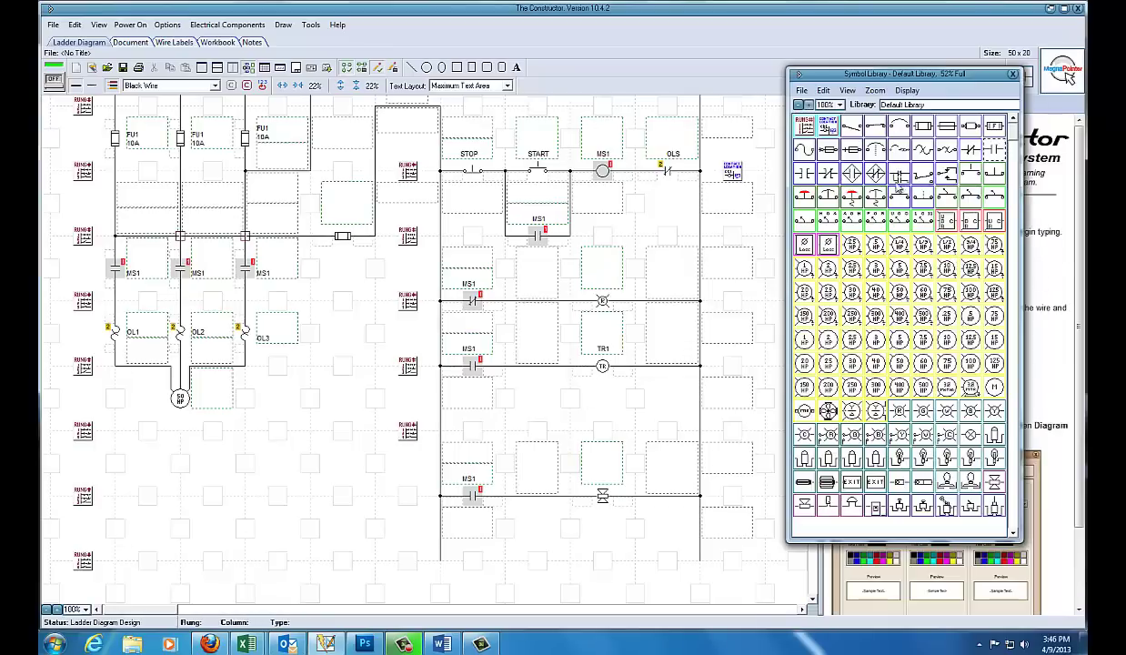
pyautogui.click(1014, 534)
pyautogui.moveTo(1014, 535); pyautogui.dragTo(1014, 534)
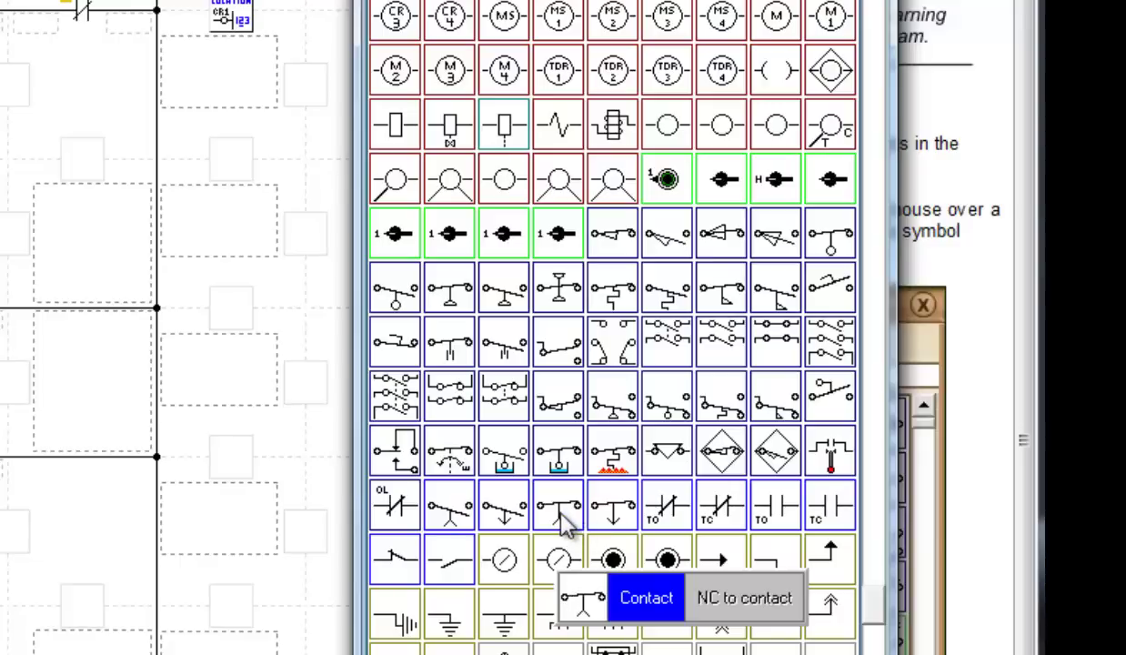
pyautogui.click(562, 519)
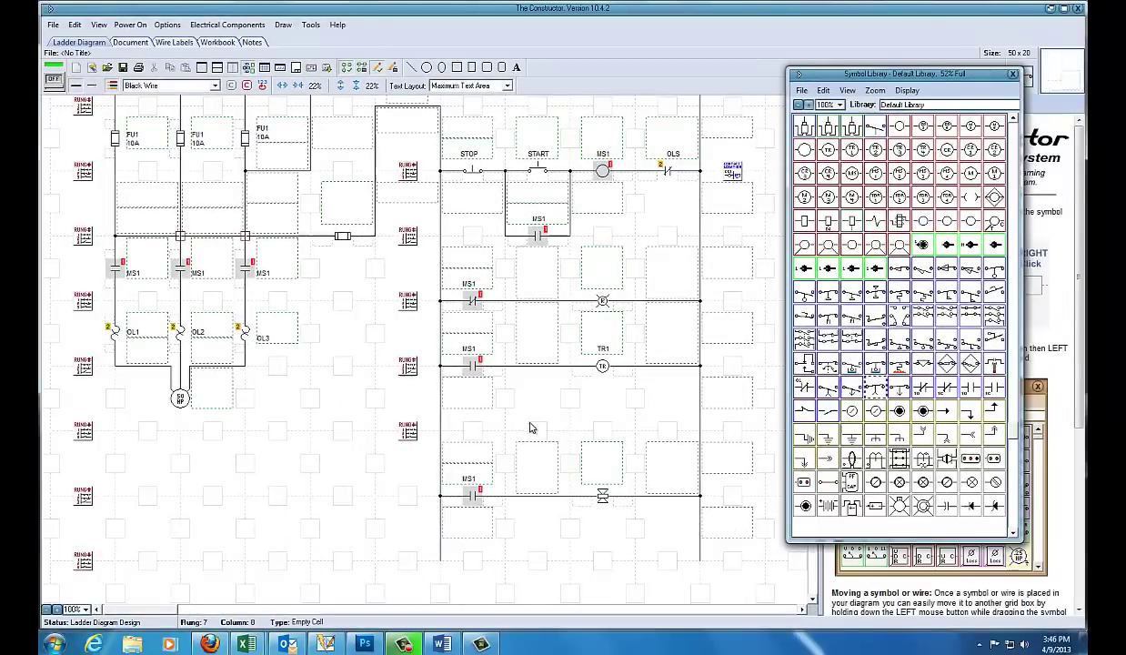
pyautogui.click(534, 434)
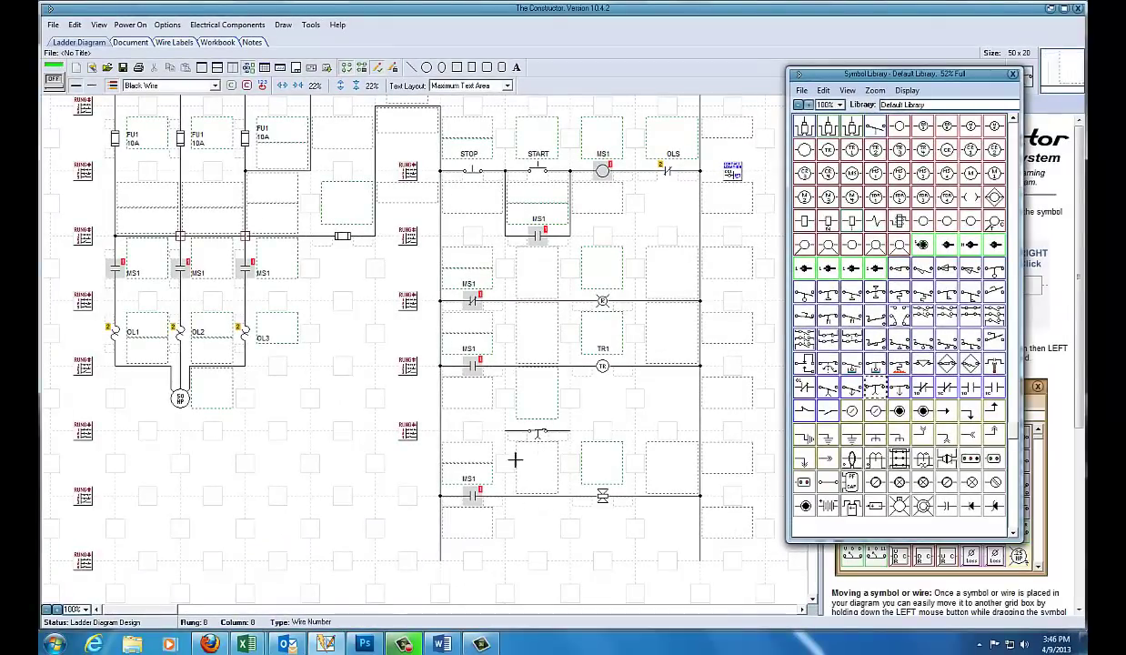
pyautogui.click(506, 427)
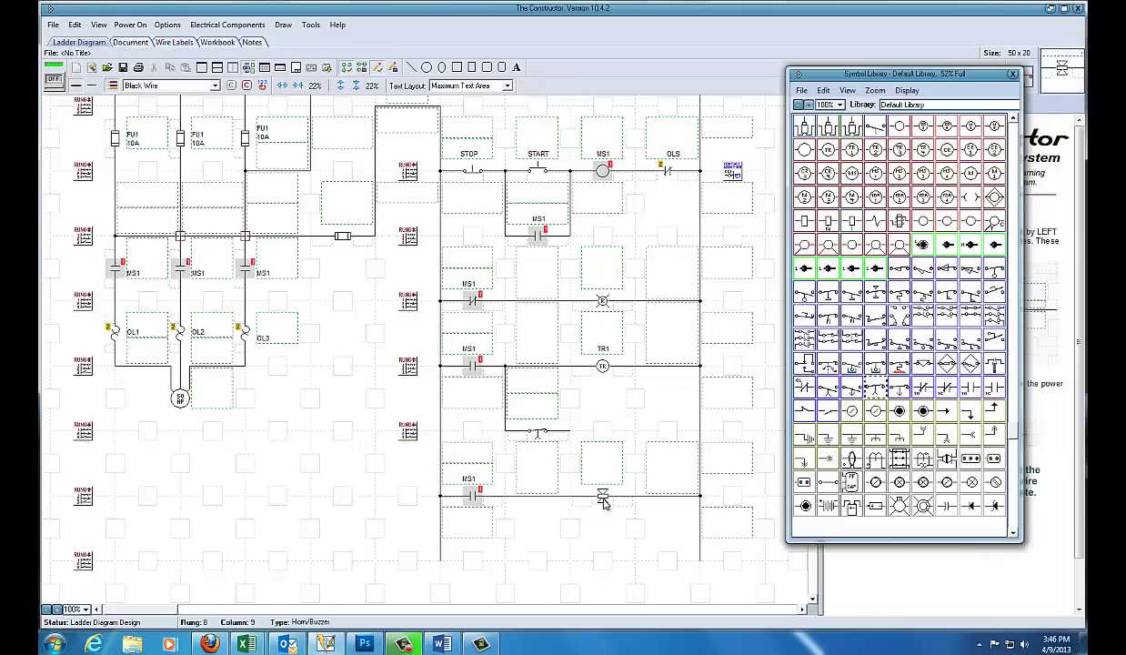
# Move the horn next to the timed contact, wired to the far rail, and delete the leftover MS1 rung below.
pyautogui.moveTo(604, 502); pyautogui.dragTo(627, 437)
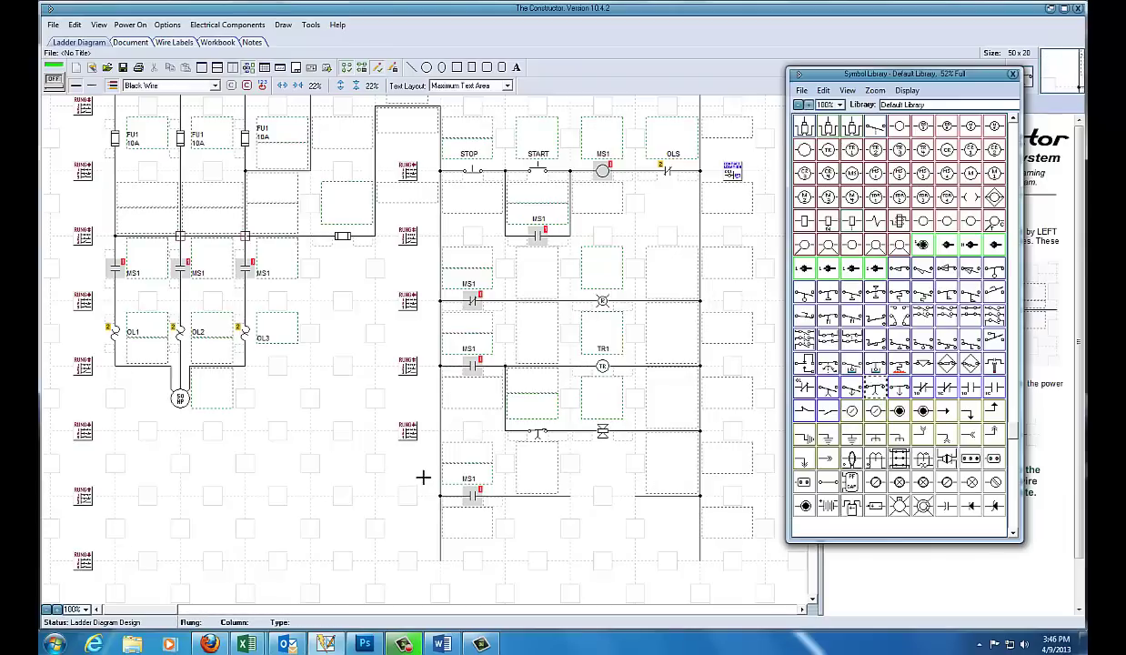
pyautogui.moveTo(424, 476); pyautogui.dragTo(720, 579)
pyautogui.press('Delete')
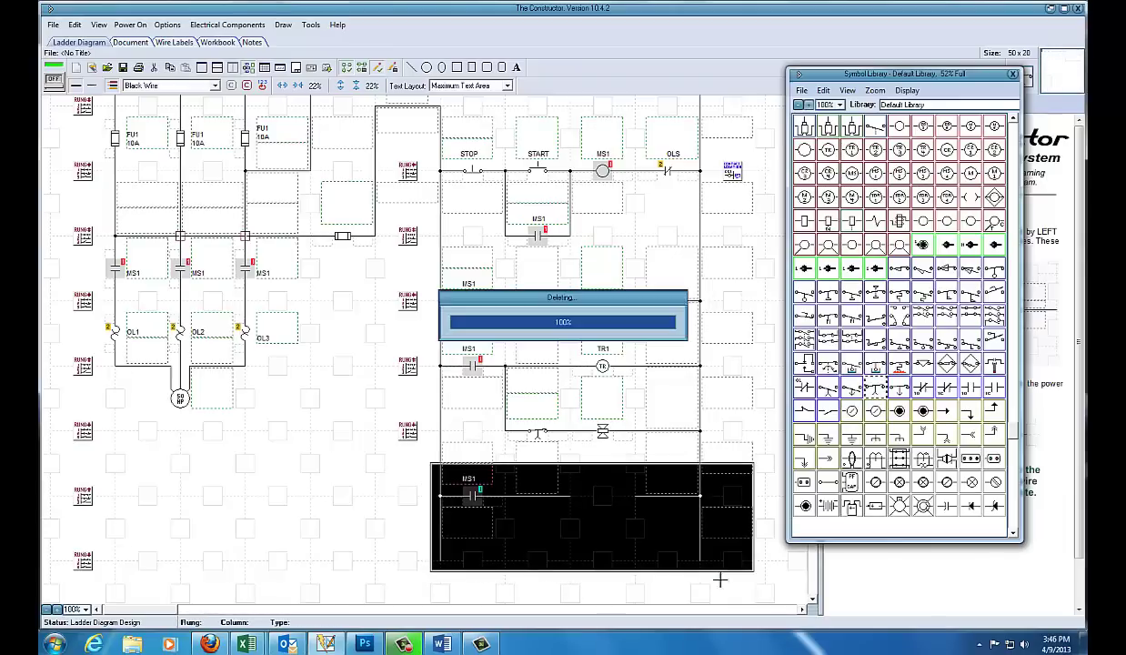
# Assign the NC timed contact to the TR1 standard relay with the Delayed reaction type.
pyautogui.rightClick(538, 438)
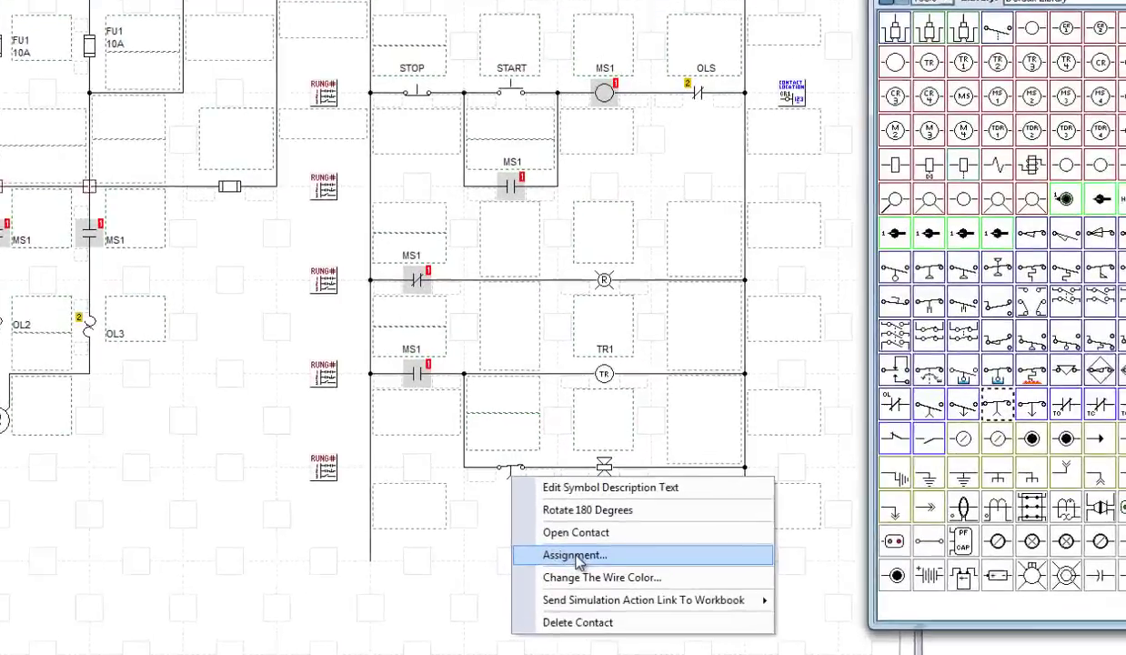
pyautogui.click(582, 491)
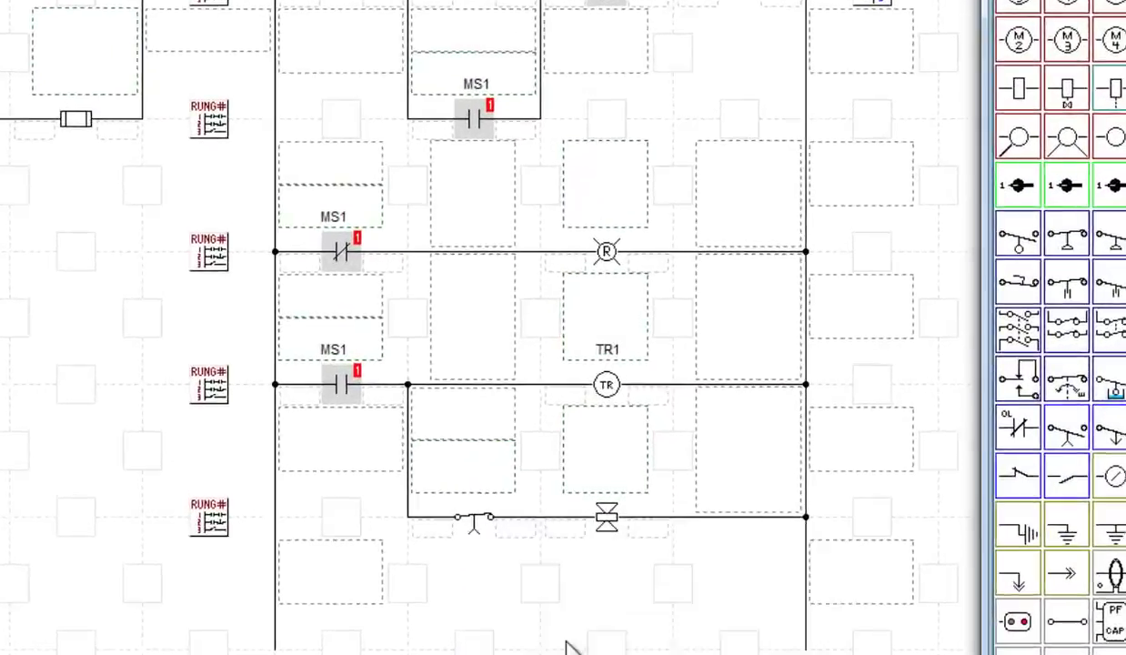
pyautogui.click(552, 247)
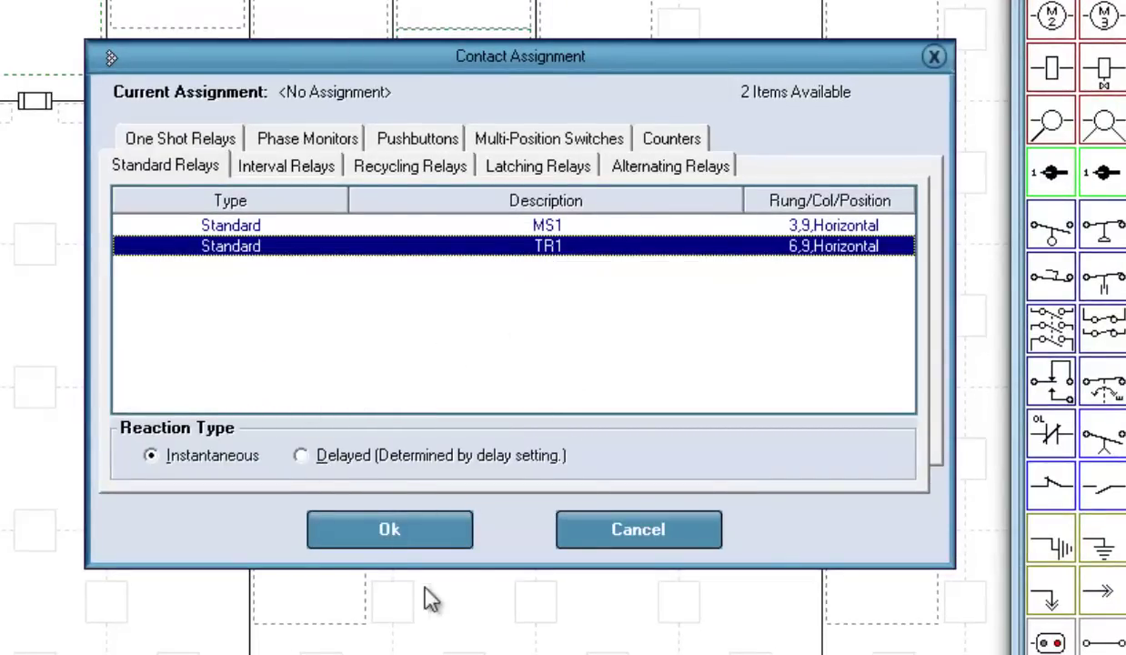
pyautogui.click(305, 456)
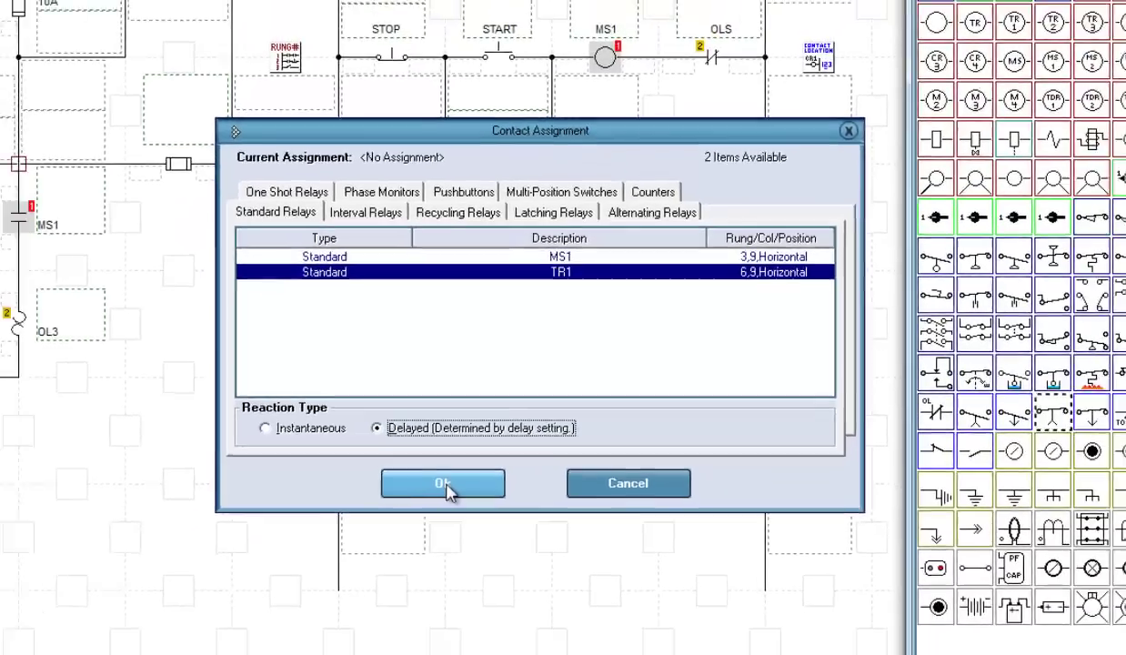
pyautogui.click(391, 533)
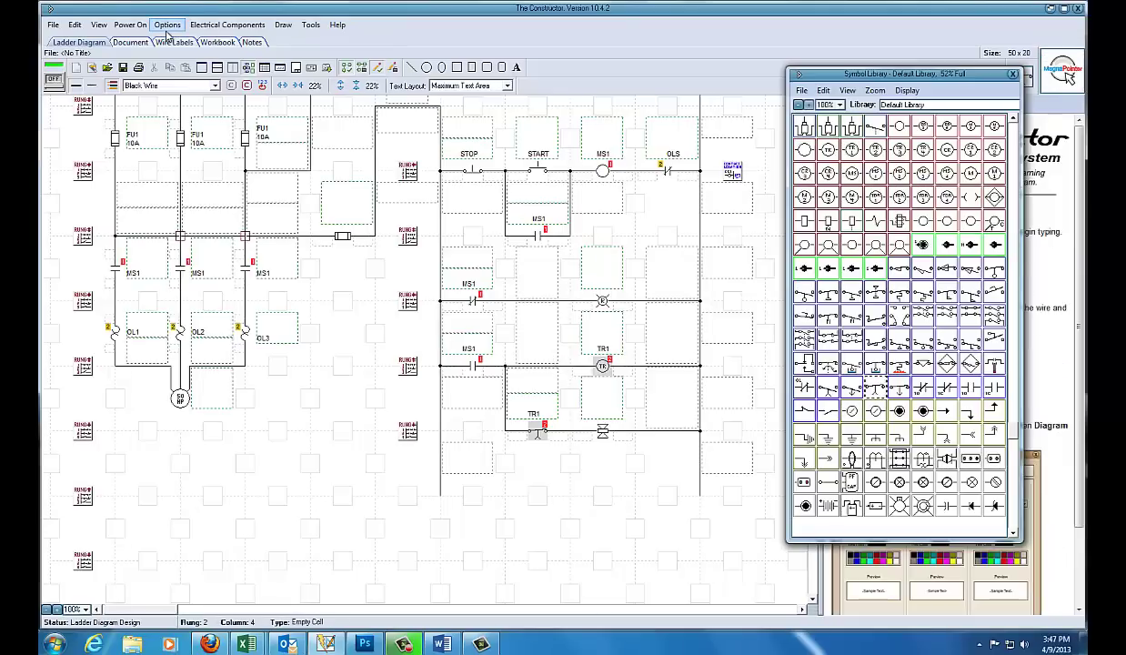
pyautogui.click(167, 30)
pyautogui.click(166, 30)
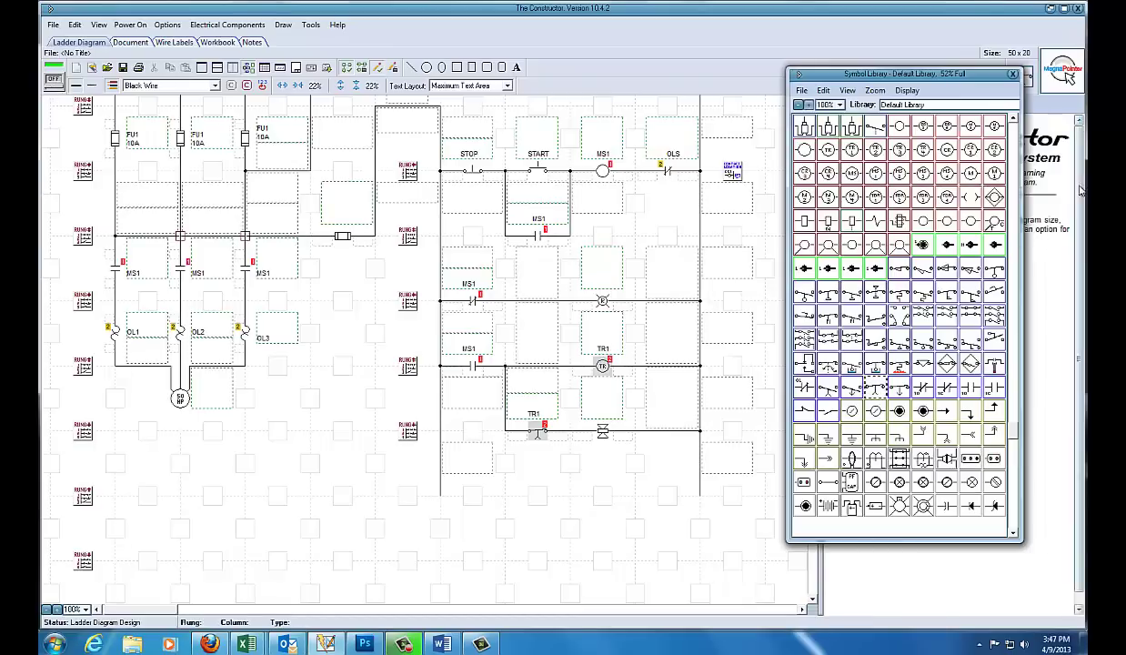
# Close the symbol library, then power on the circuit simulation with the three-pole switch SW1 closed.
pyautogui.click(1012, 73)
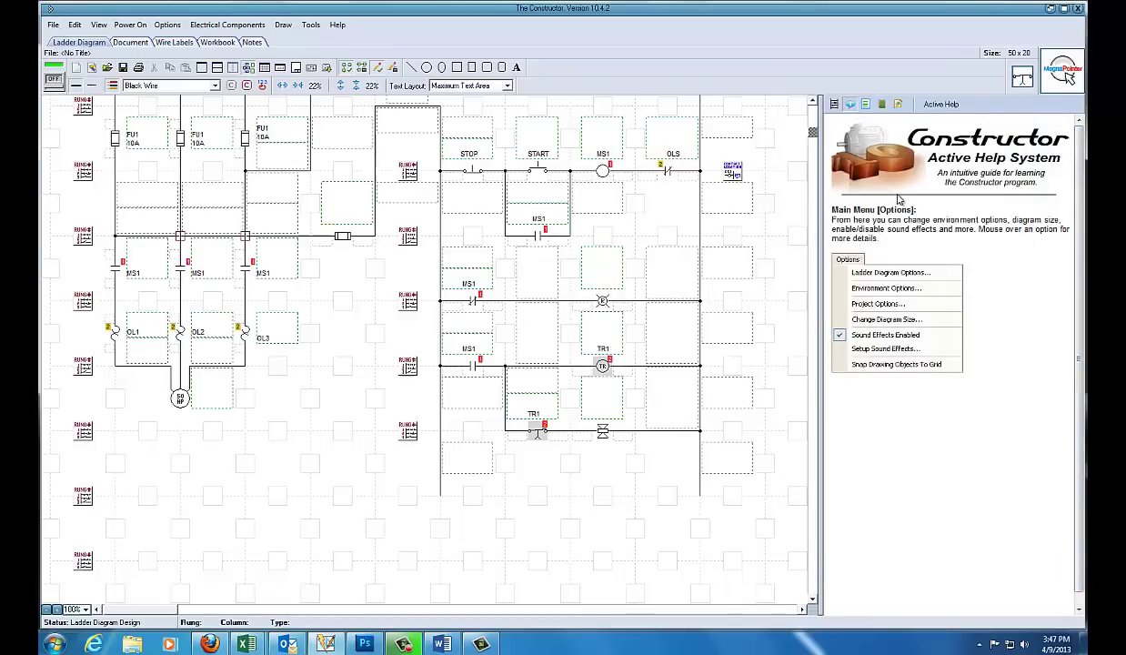
pyautogui.moveTo(814, 135); pyautogui.dragTo(816, 127)
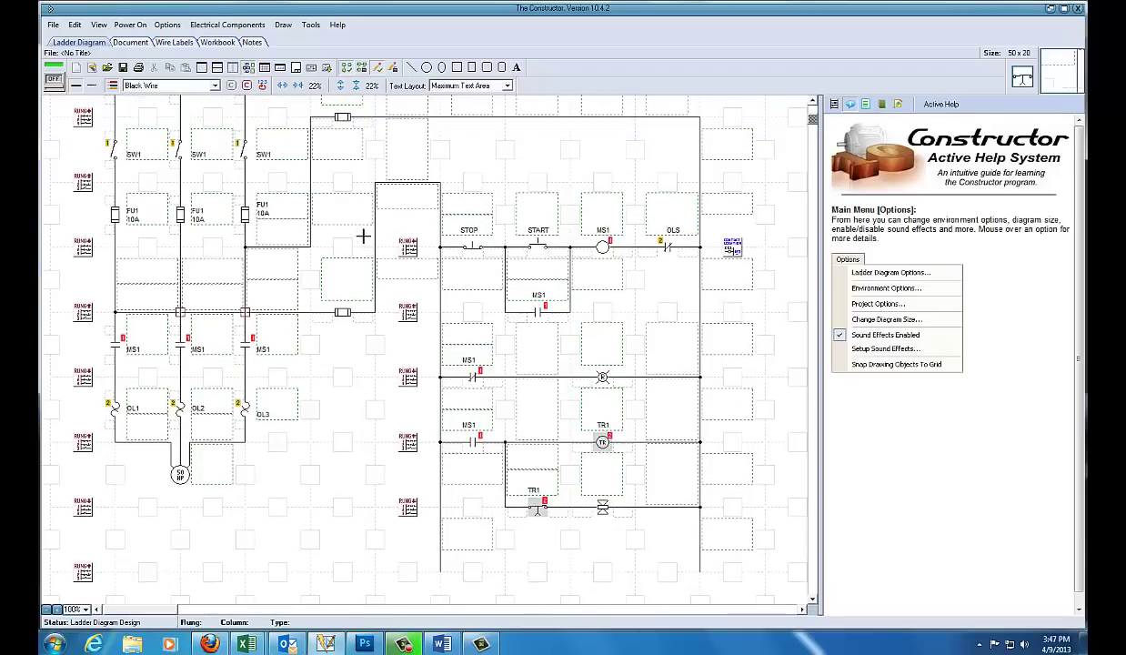
pyautogui.click(53, 80)
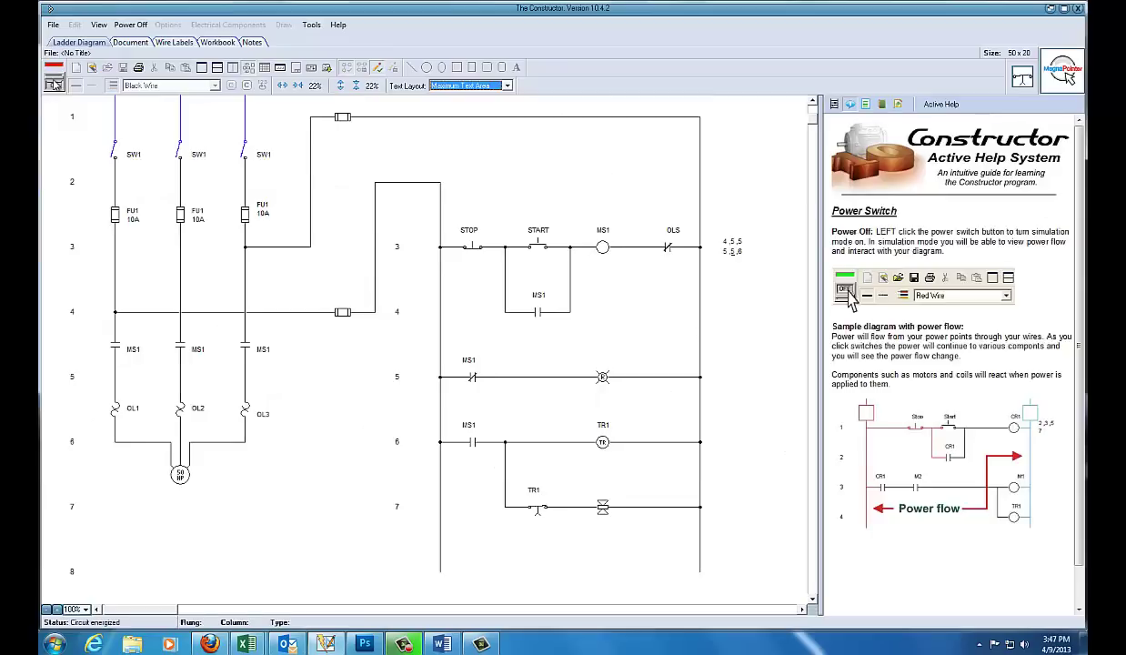
pyautogui.click(114, 153)
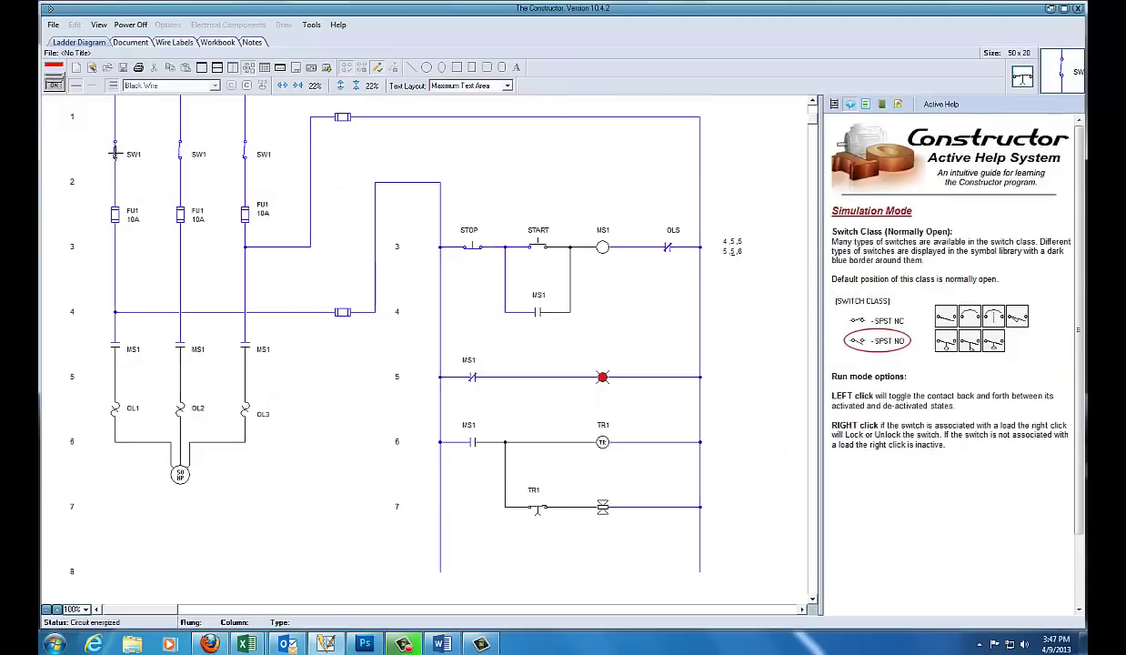
# Actuate the START pushbutton on rung 3 and check the TR1 delay countdown and the horn on rung 7.
pyautogui.moveTo(538, 244)
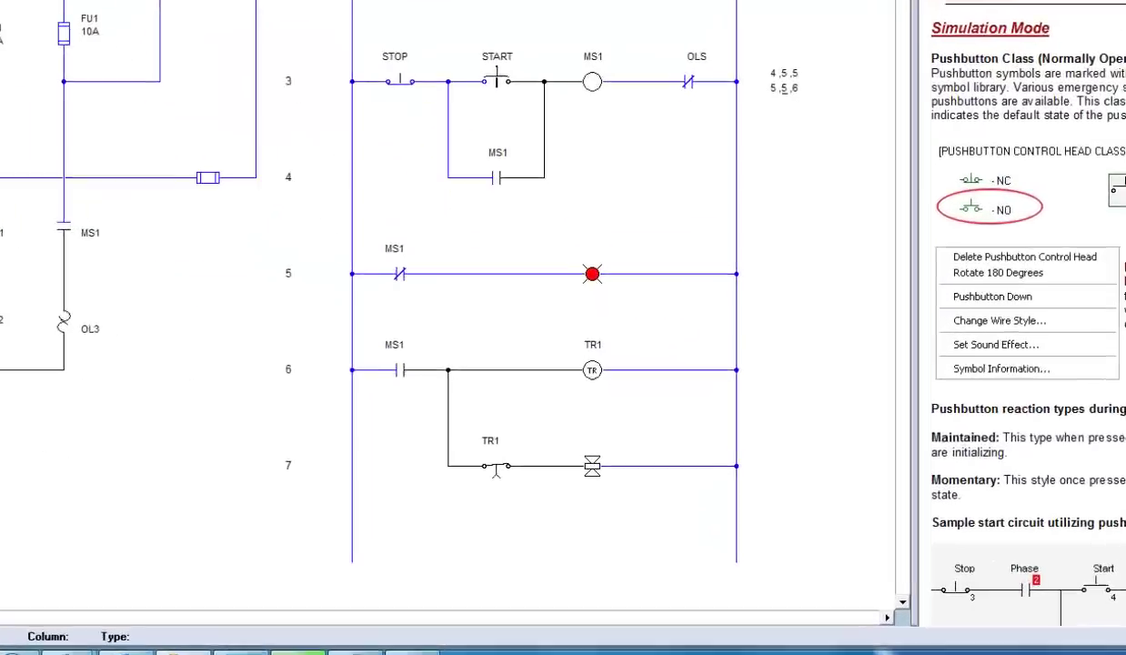
pyautogui.click(538, 246)
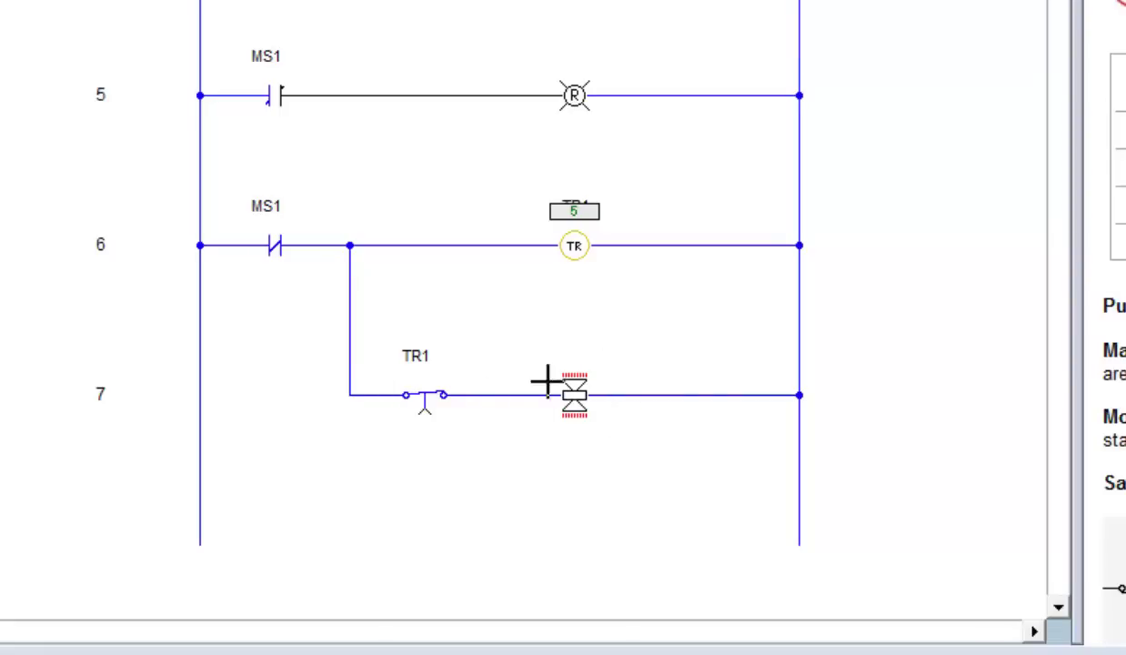
pyautogui.moveTo(628, 400)
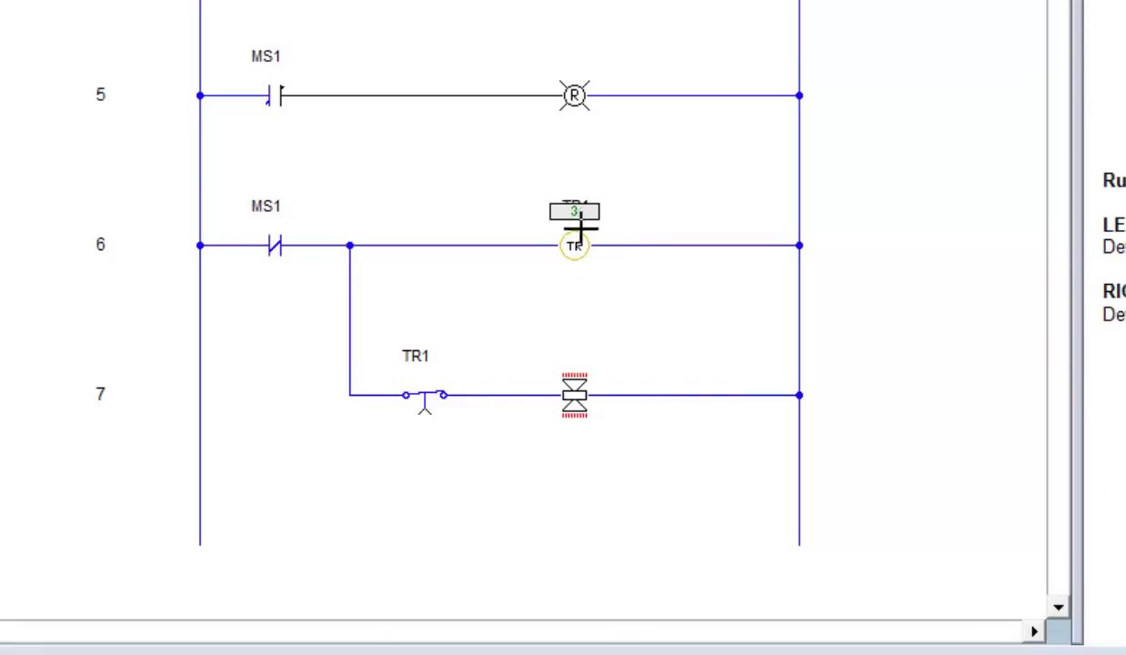